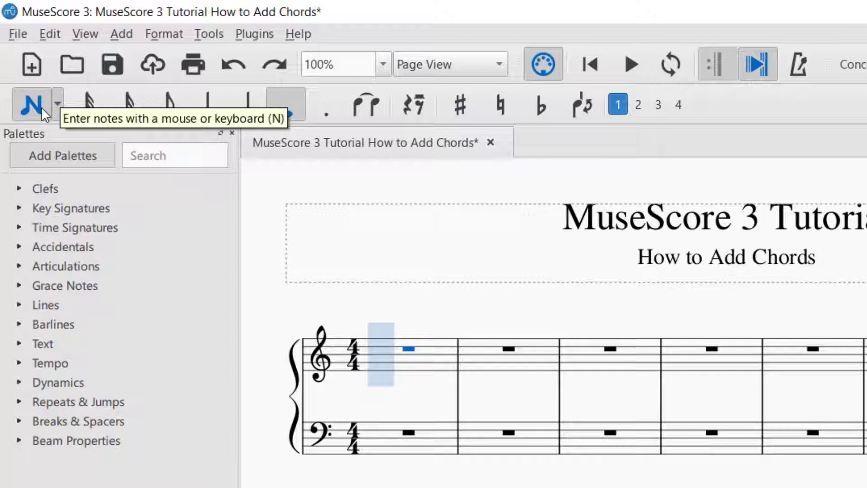
Step: Build a whole-note C–E–G chord on middle C in treble measure 1
click(385, 379)
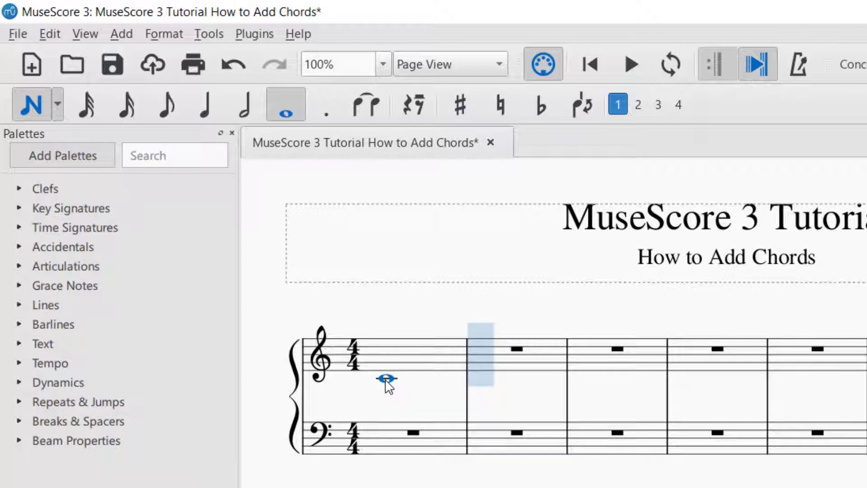
shift+click(390, 355)
key(ctrl+z)
shift+click(395, 367)
shift+click(389, 376)
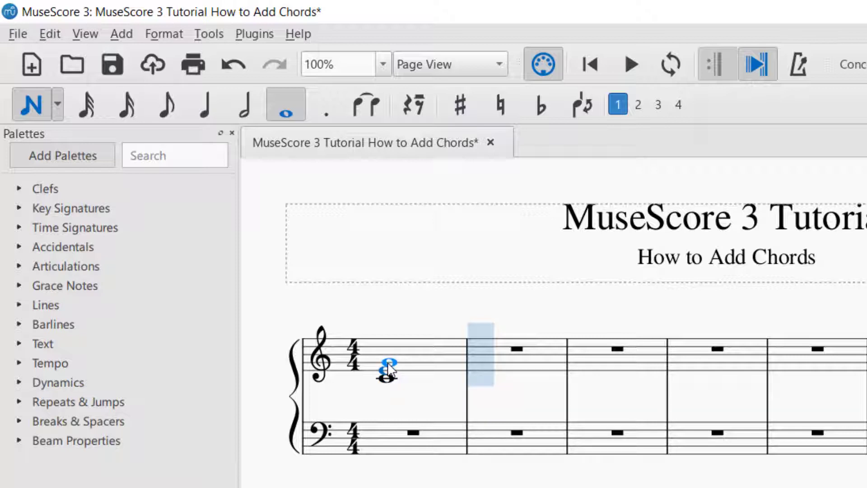
shift+click(388, 362)
key(Escape)
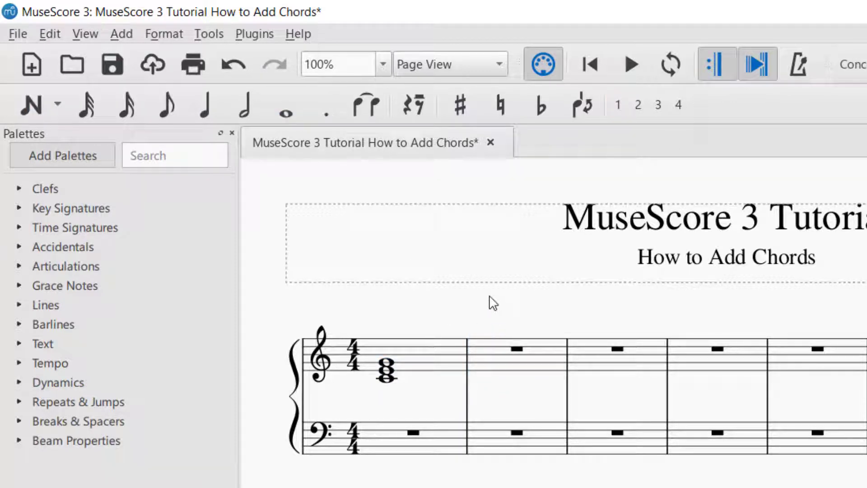
key(n)
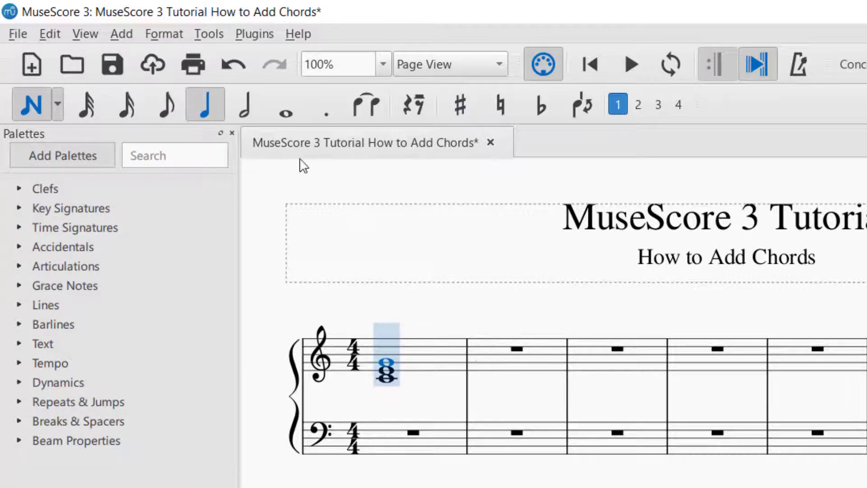
Step: With whole notes selected, stack three-note triads in treble measures 2, 3 and 4
click(283, 113)
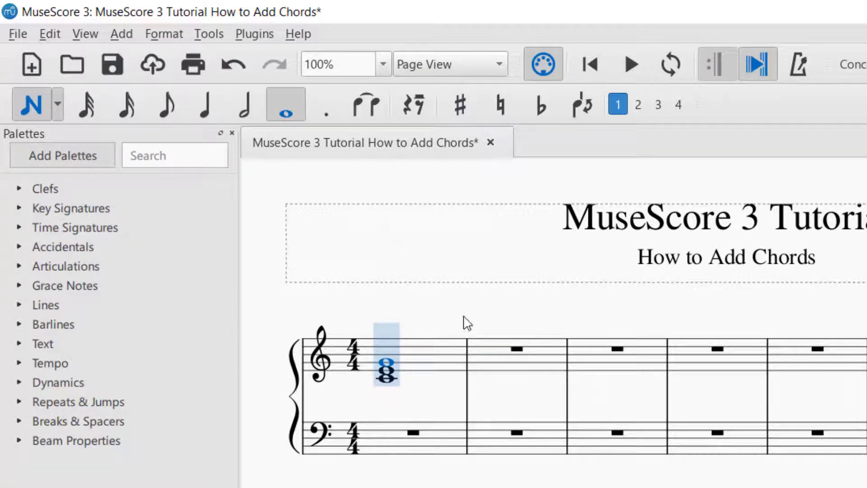
click(488, 367)
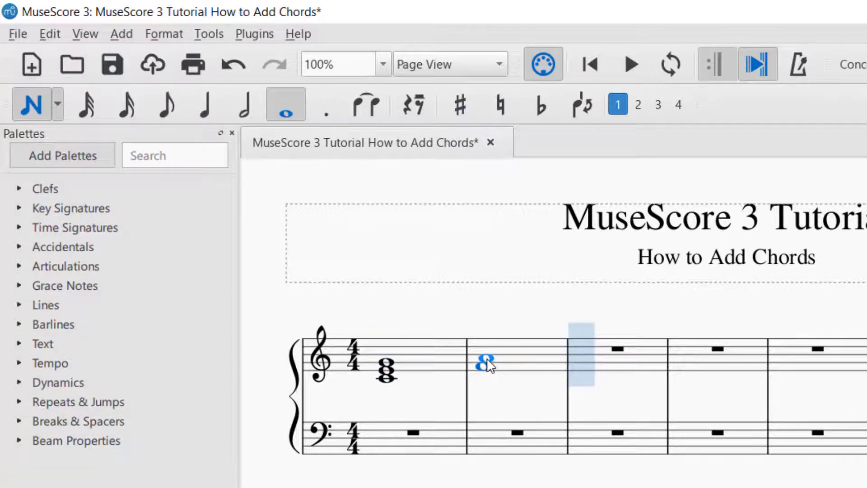
click(487, 359)
click(484, 350)
click(579, 361)
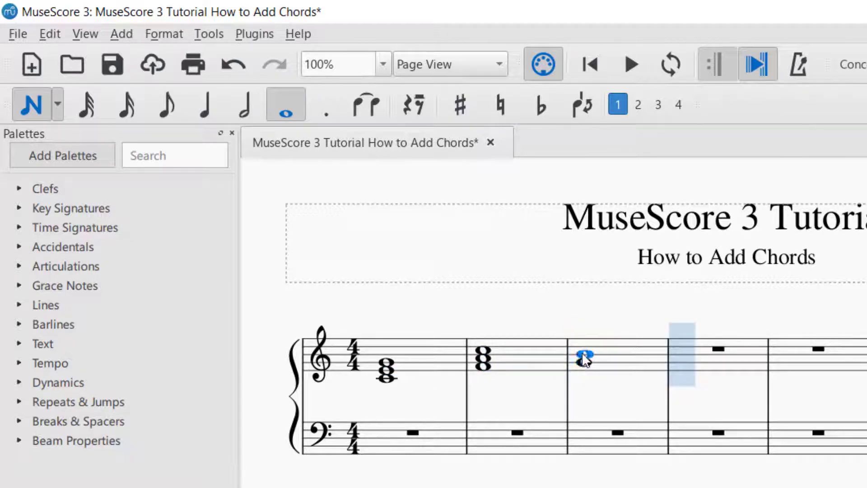
shift+click(579, 354)
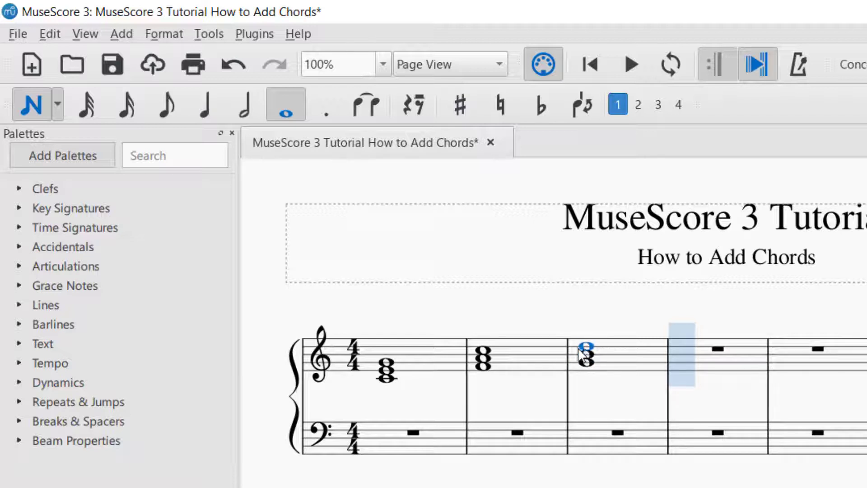
click(679, 358)
shift+click(684, 351)
shift+click(680, 346)
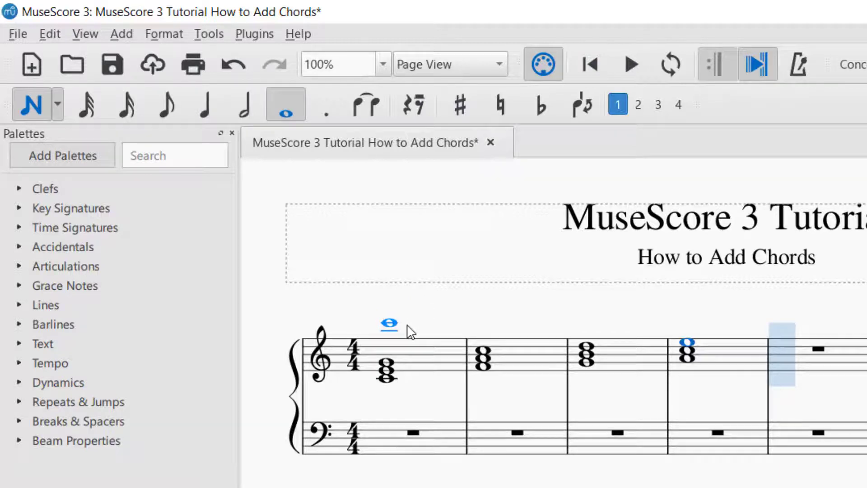
Step: Select the measure-1 C chord and add an empty chord symbol via Add > Text
key(Escape)
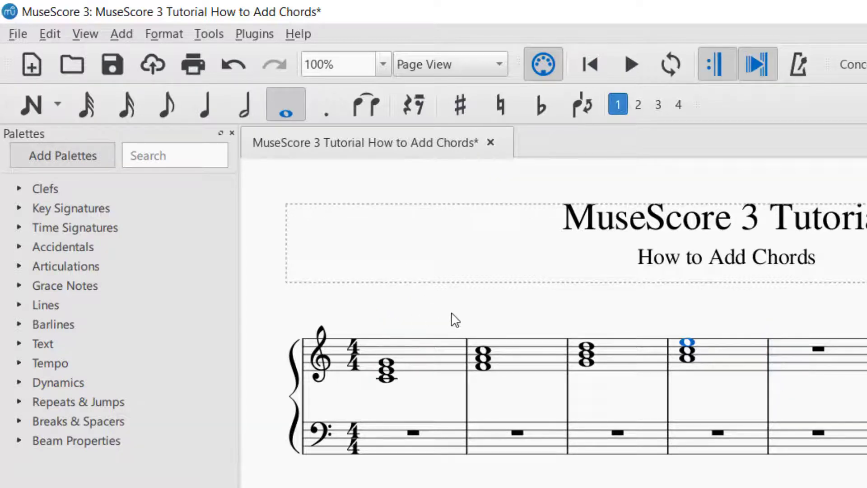
key(Escape)
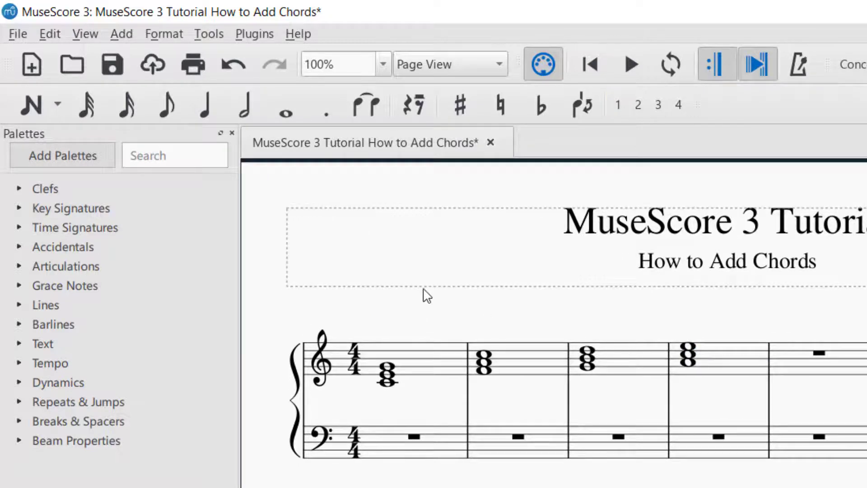
click(388, 365)
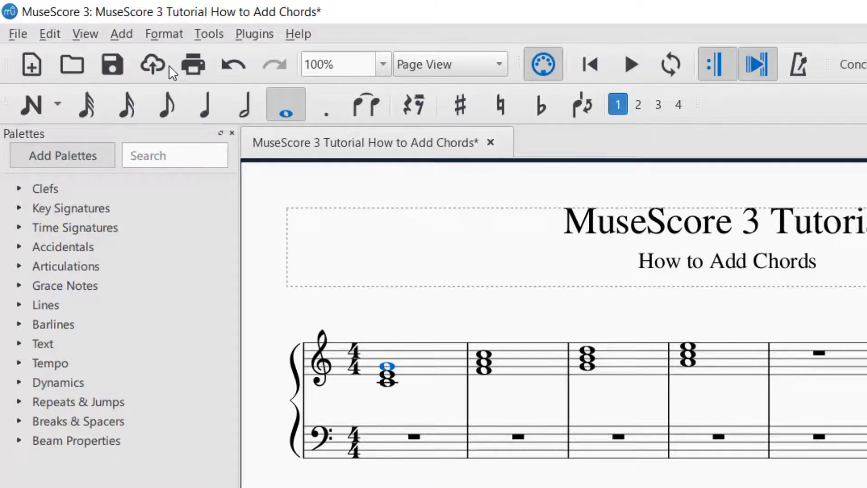
click(134, 35)
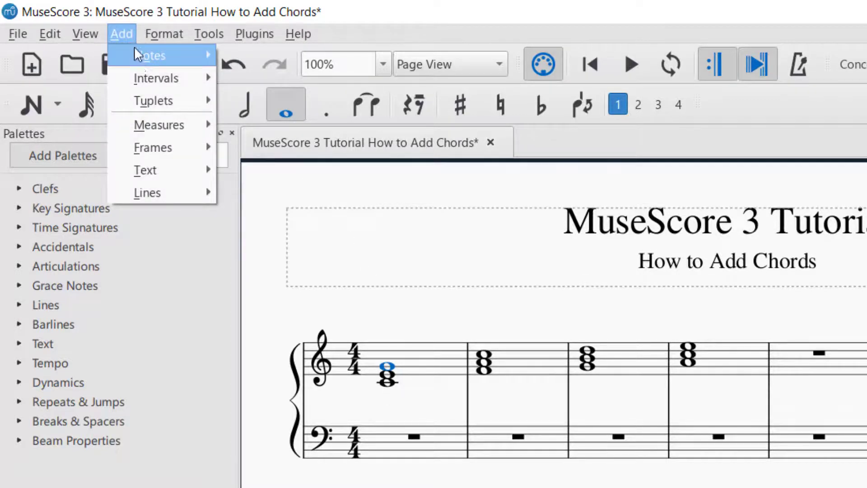
mouse_move(159, 171)
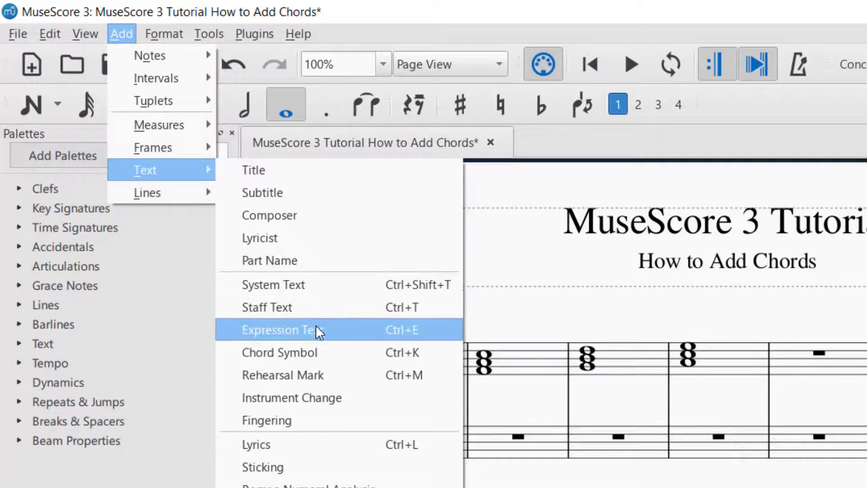
click(316, 355)
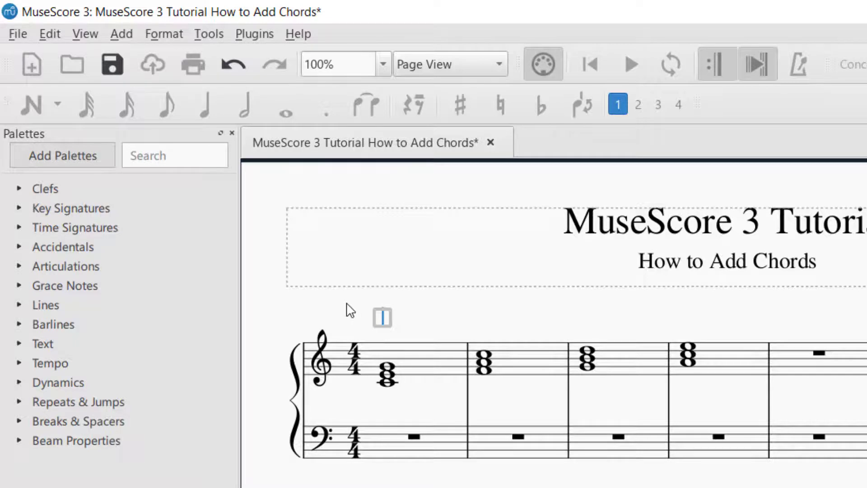
Step: Label measure 1 with chord symbol C and measure 2 with F
text(C)
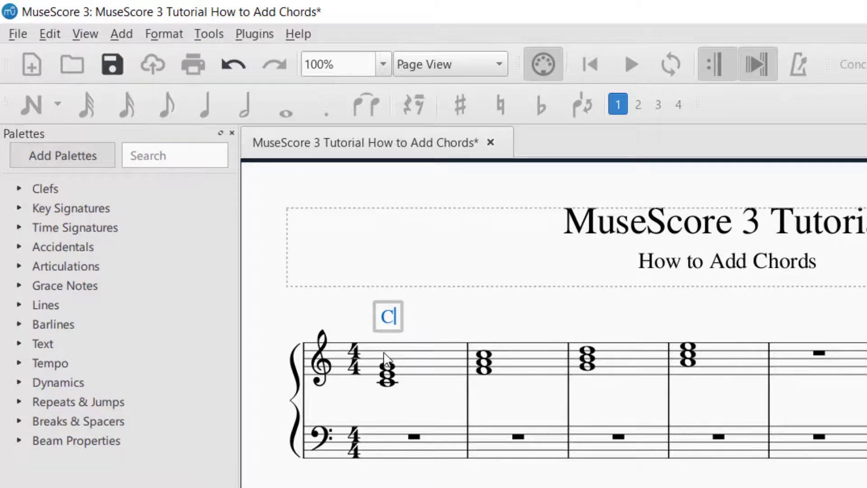
click(483, 358)
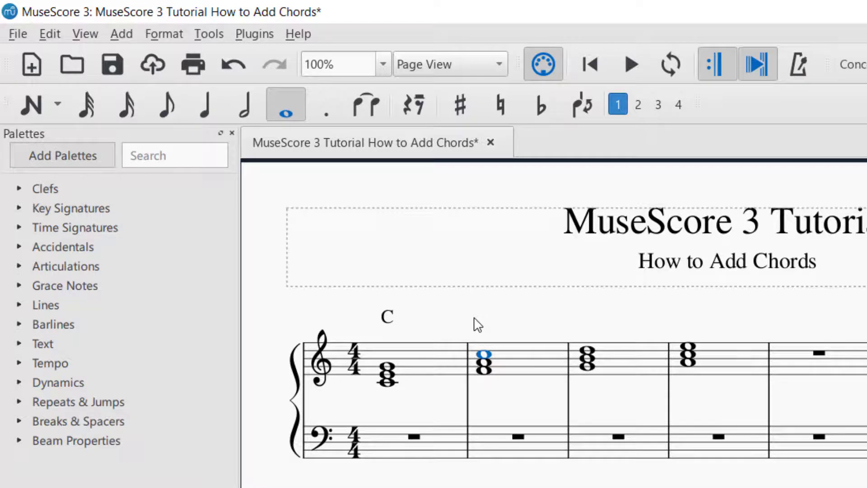
key(ctrl+k)
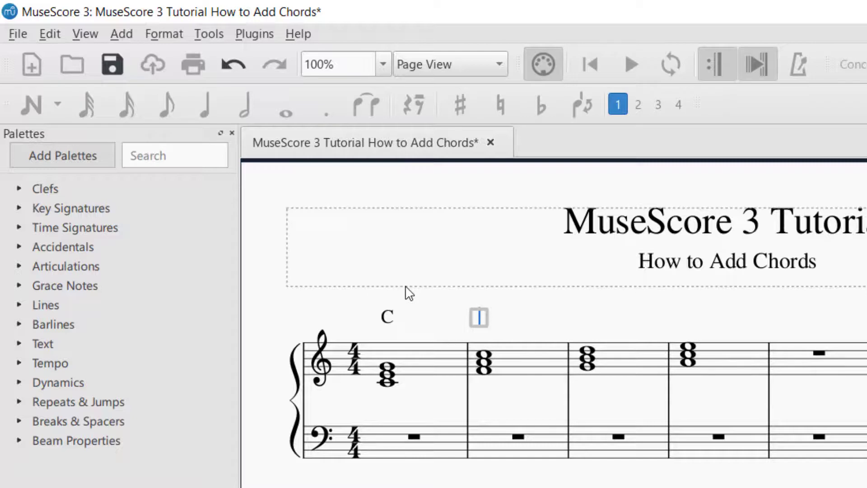
text(F)
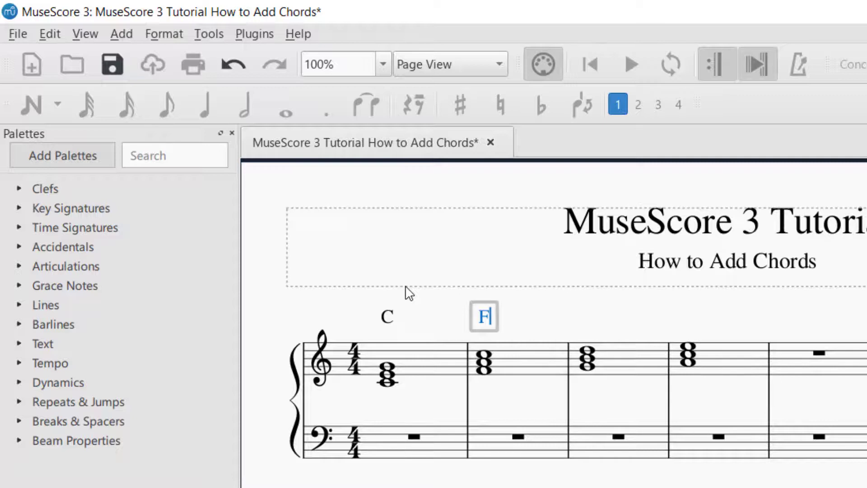
key(space)
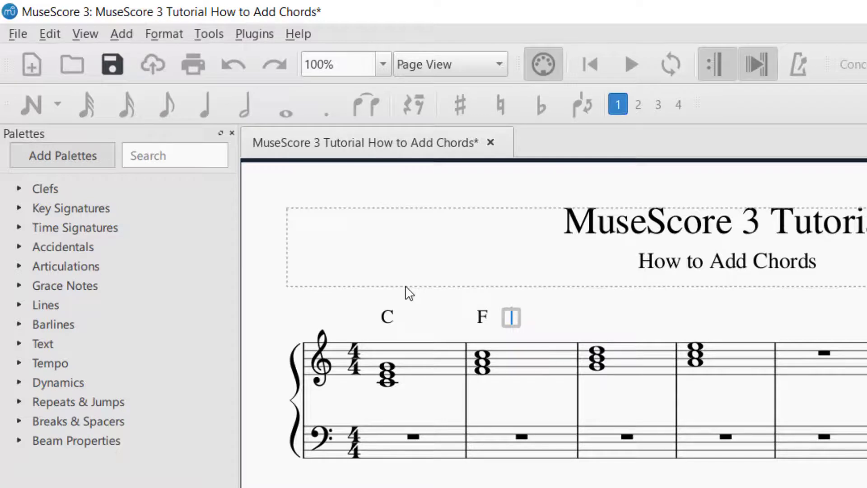
Step: Advance the chord symbol entry beat by beat to measure 3
key(space)
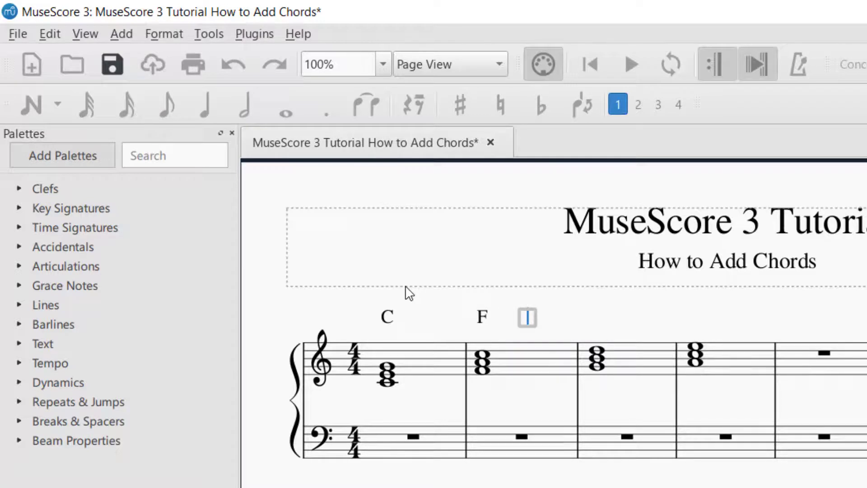
key(space)
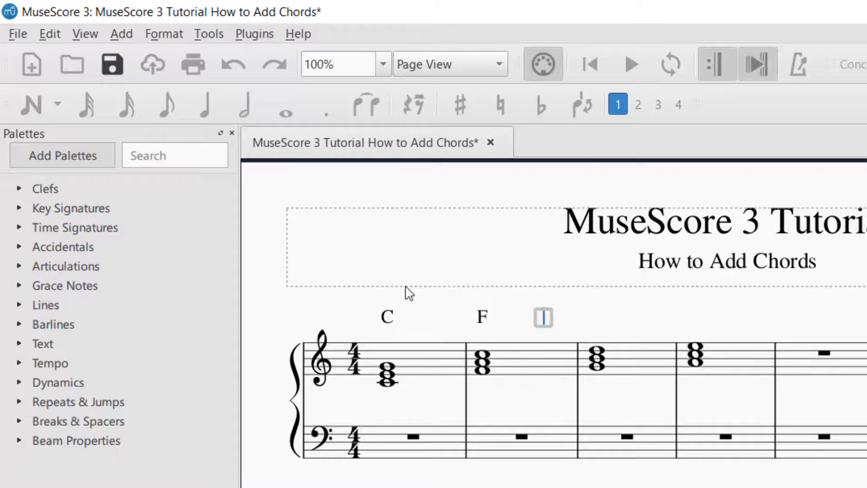
key(space)
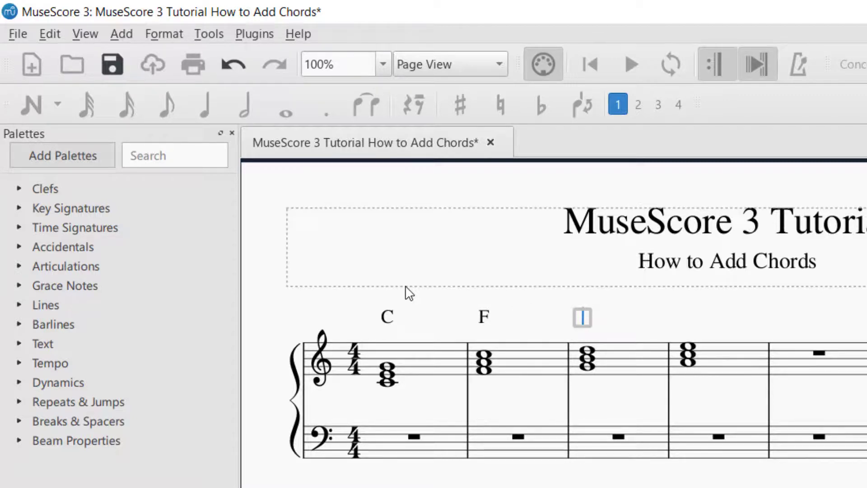
Step: Enter chord symbol G over measure 3 and type Am for measure 4
text(G)
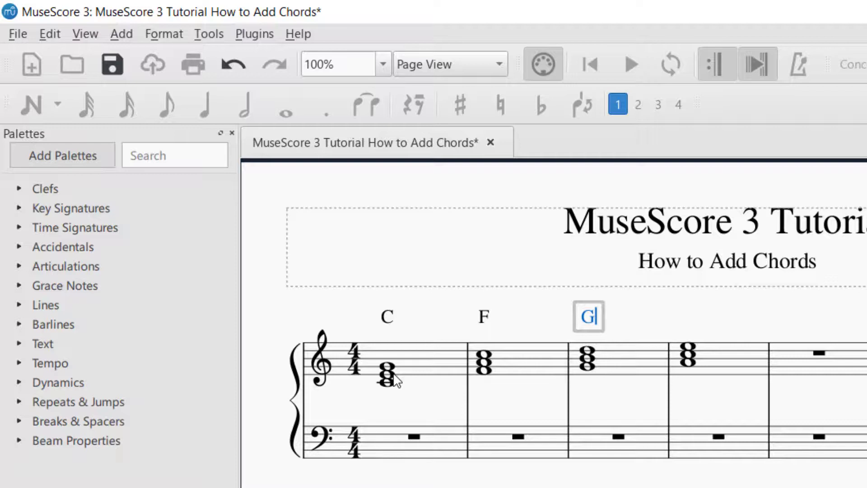
key(space)
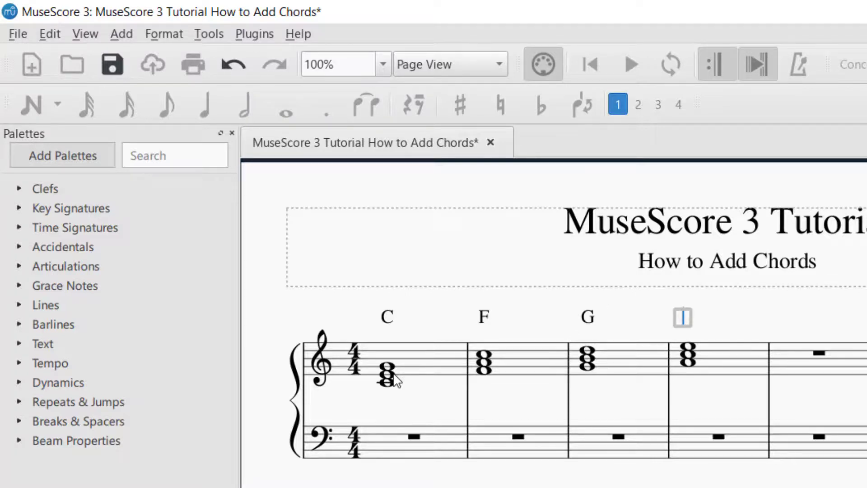
text(a)
key(BackSpace)
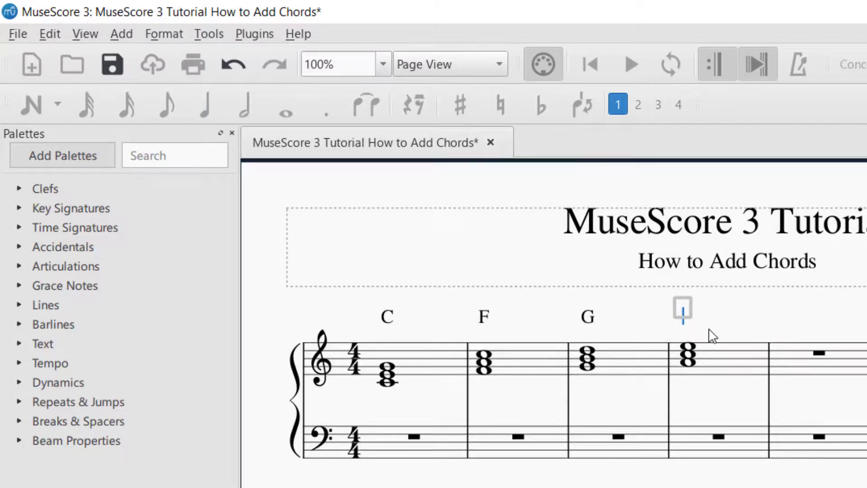
text(a)
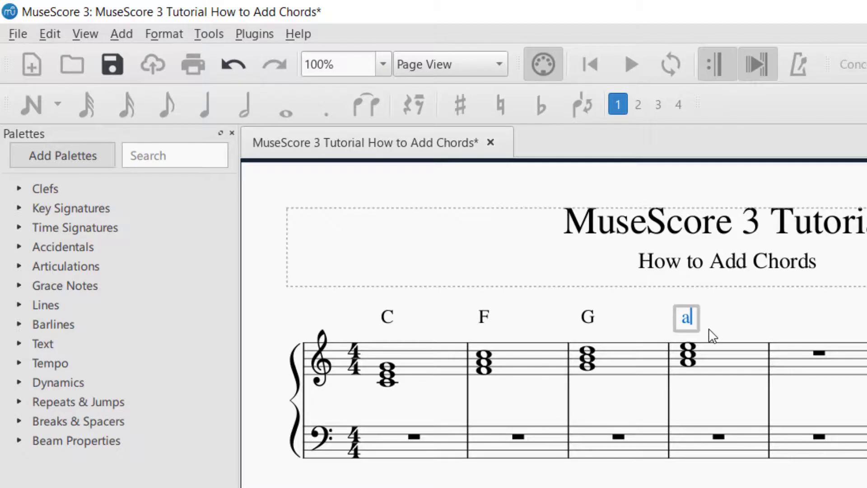
key(BackSpace)
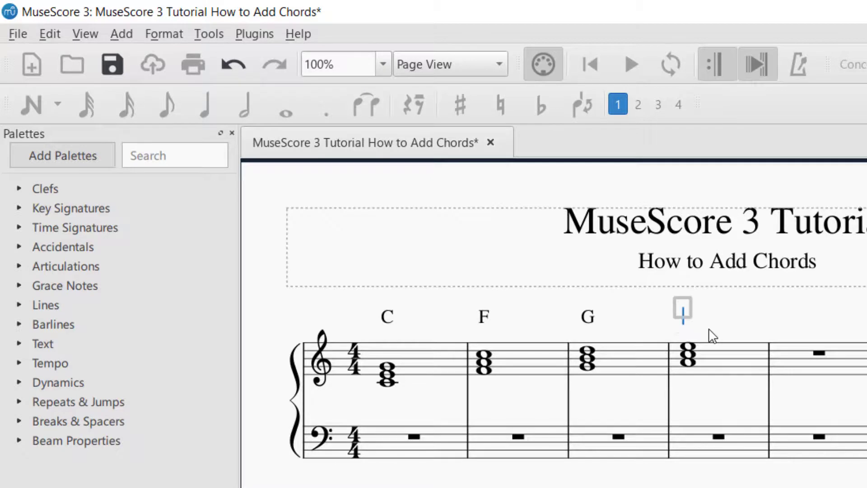
text(A)
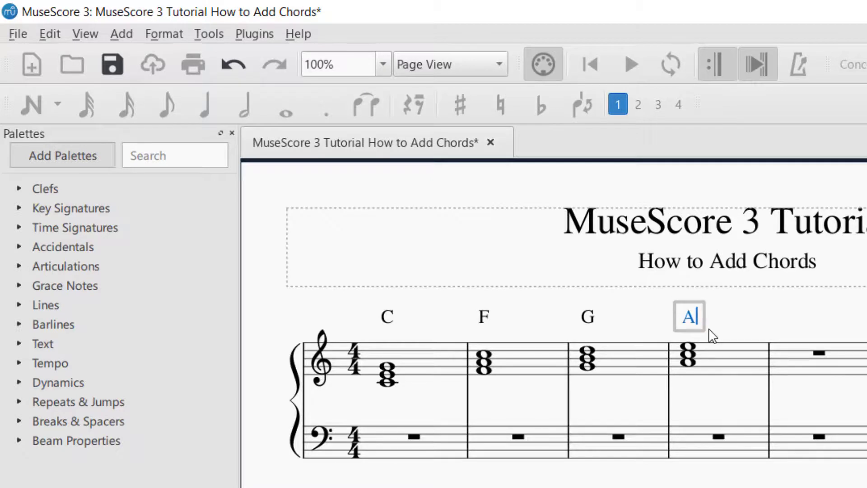
text(m)
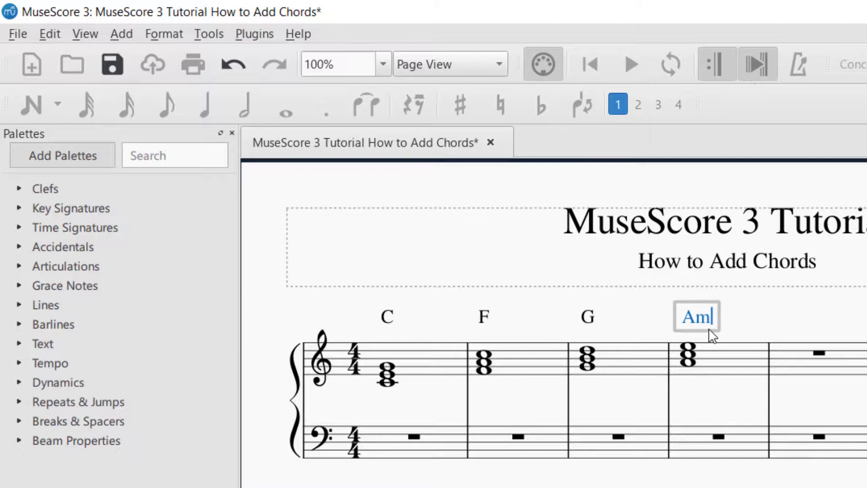
Step: Commit Am, finish chord entry, then select and delete the Am symbol
key(space)
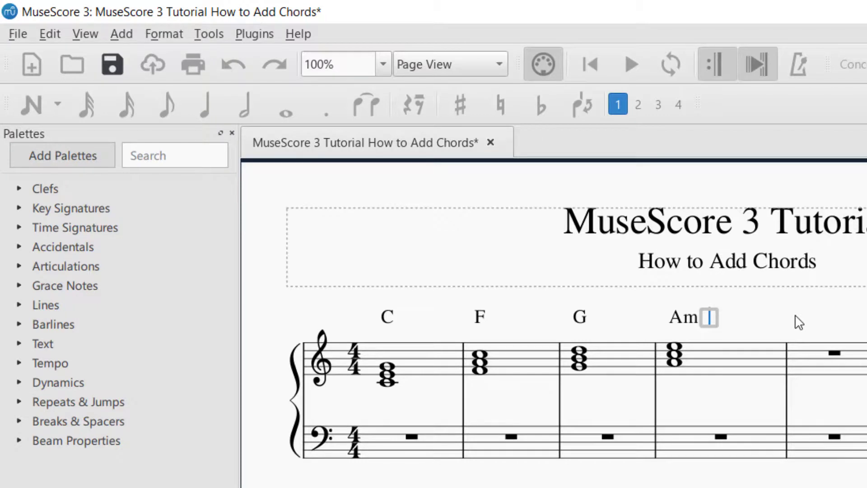
key(Escape)
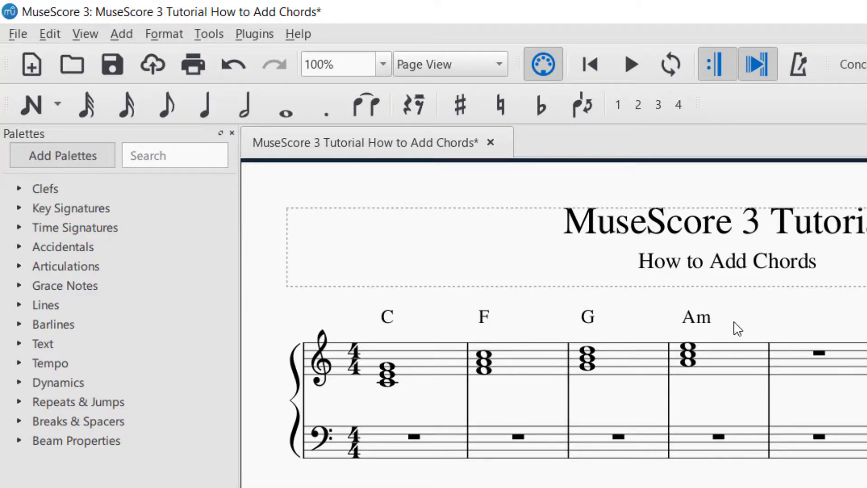
click(698, 321)
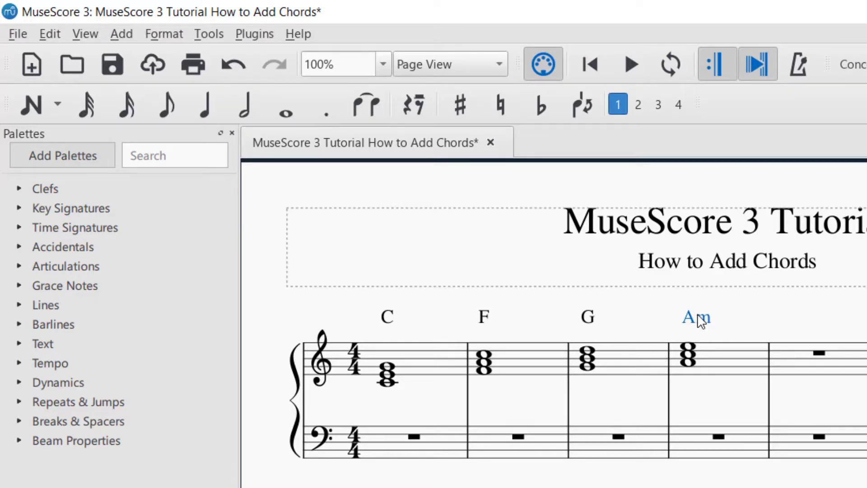
key(Delete)
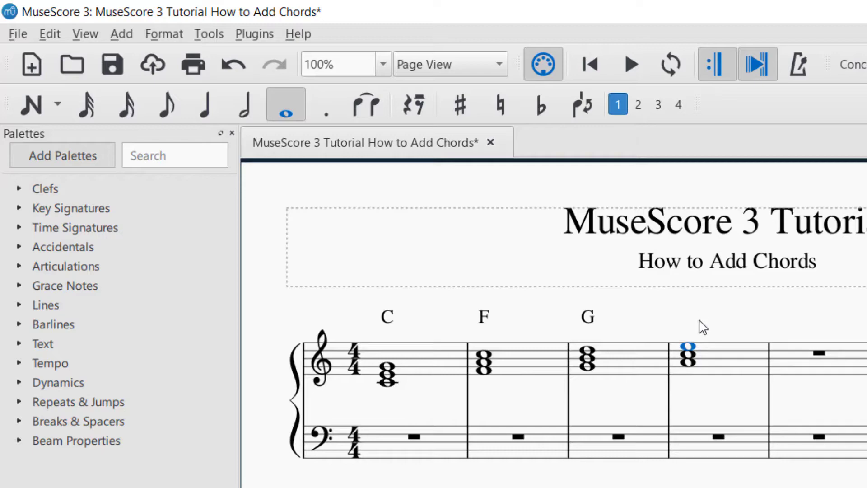